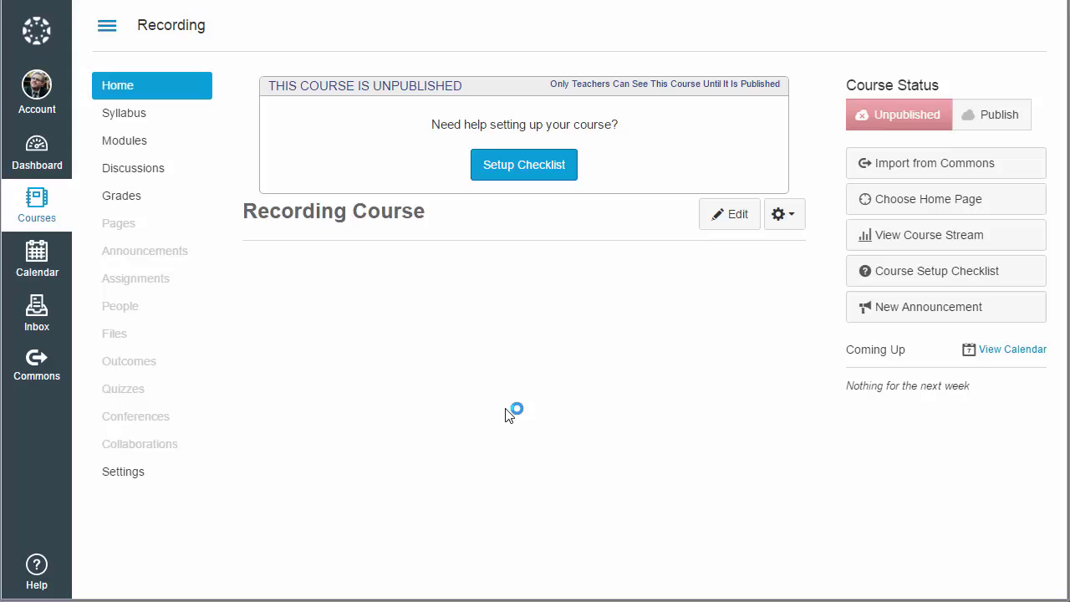
Step: Open the Navigation Pill Example page for editing and place the cursor in its empty body
left_click(735, 215)
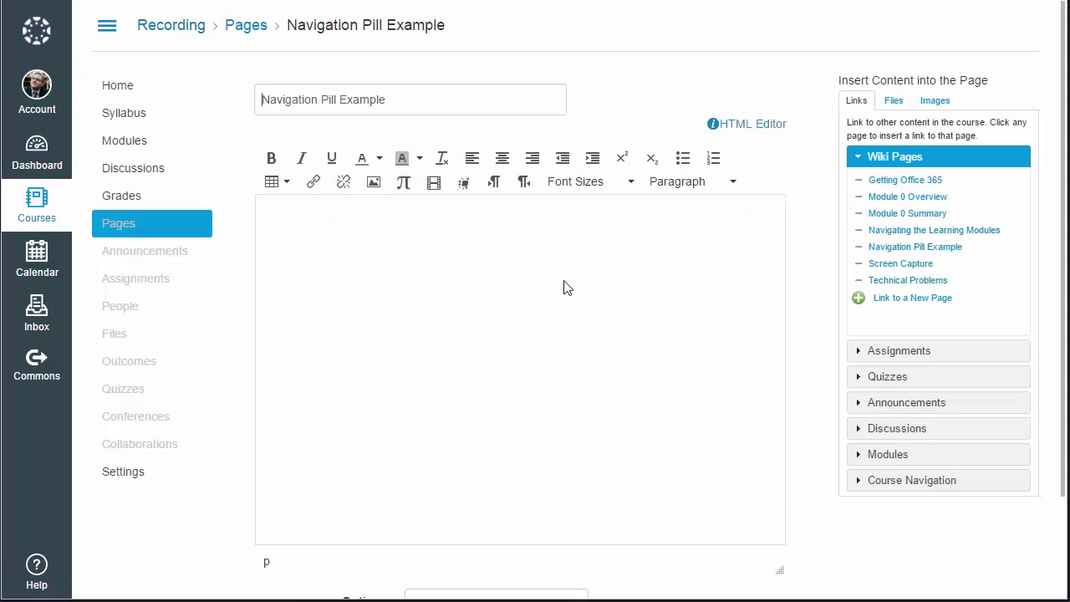
left_click(467, 280)
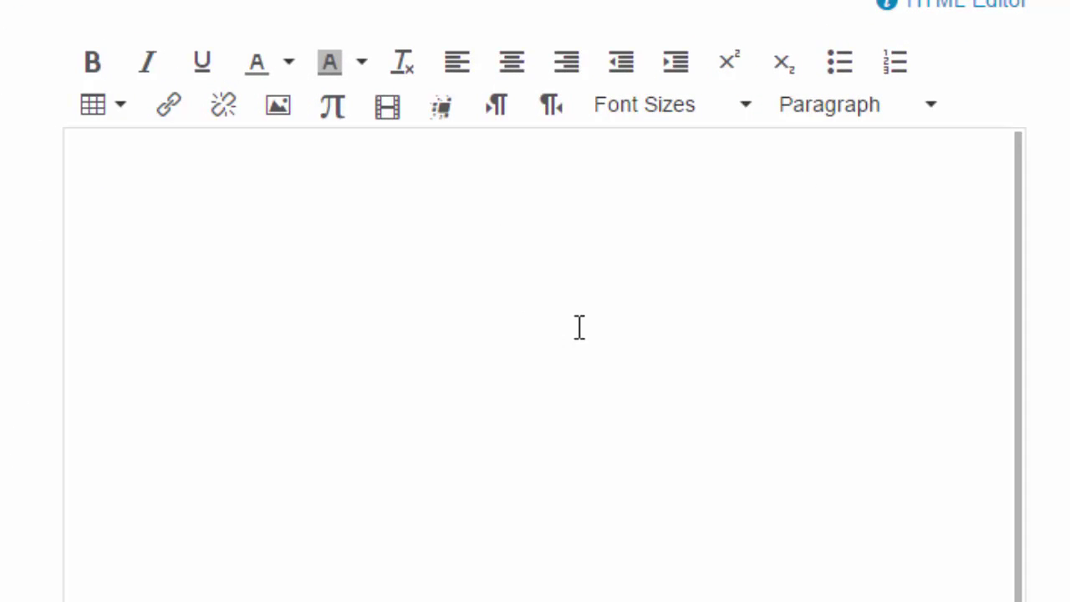
Step: Create a bulleted list: START HERE, Syllabus, Discussions, Modules, Grades
left_click(839, 74)
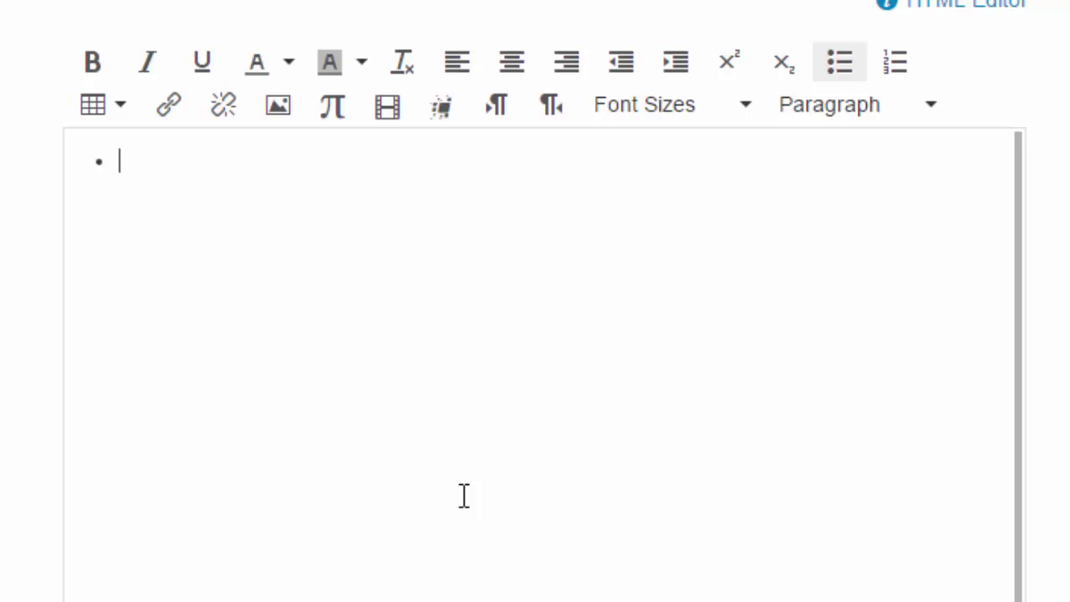
type("START H")
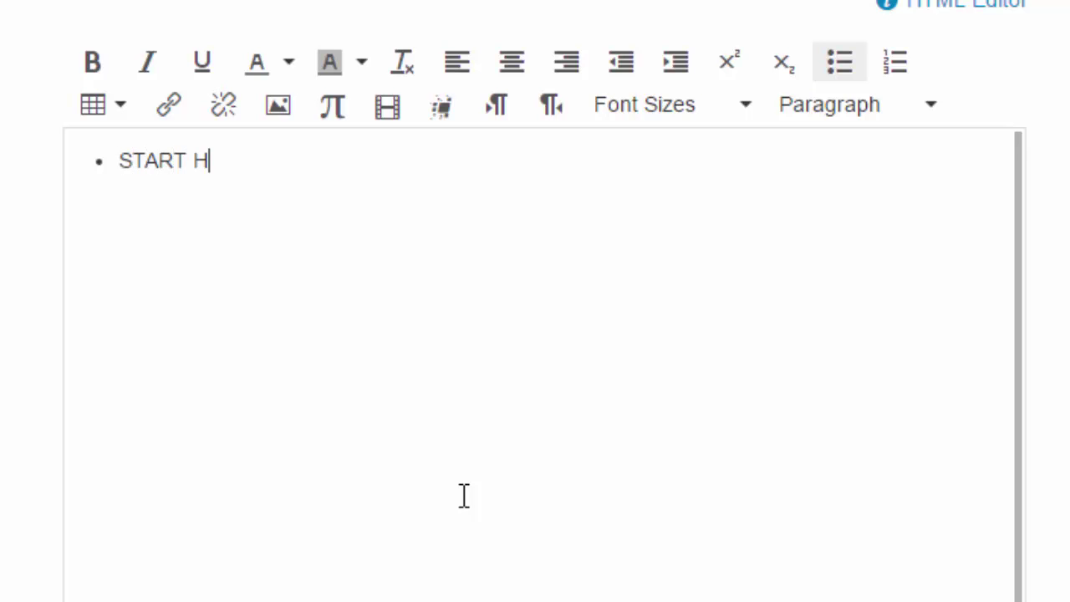
type("ERE")
key("Return")
type("Sy")
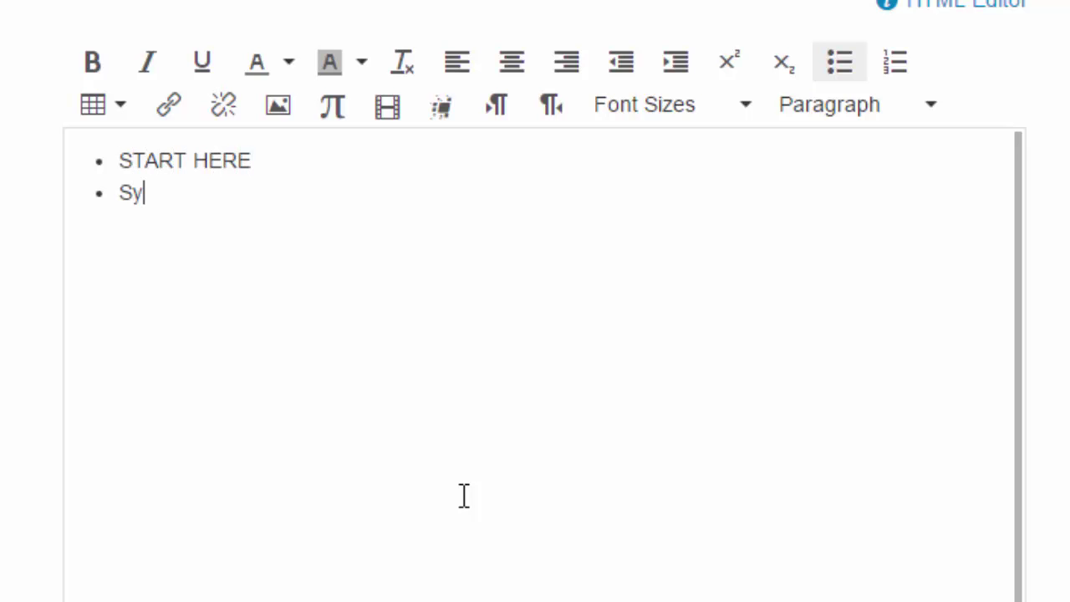
type("llabus")
key("Return")
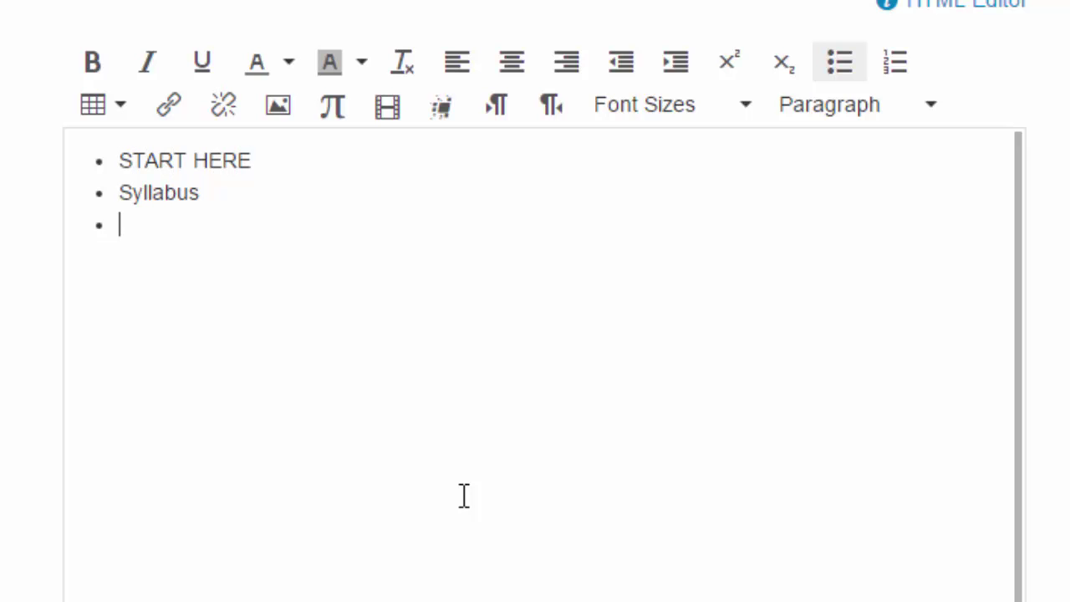
type("Discussio")
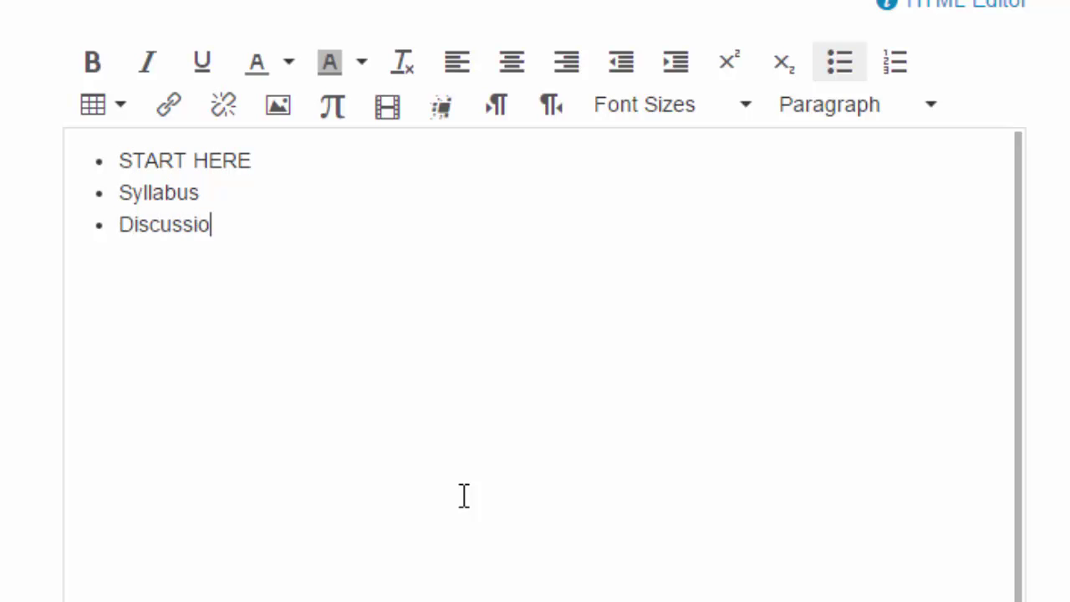
type("ns")
key("Return")
type("Modu")
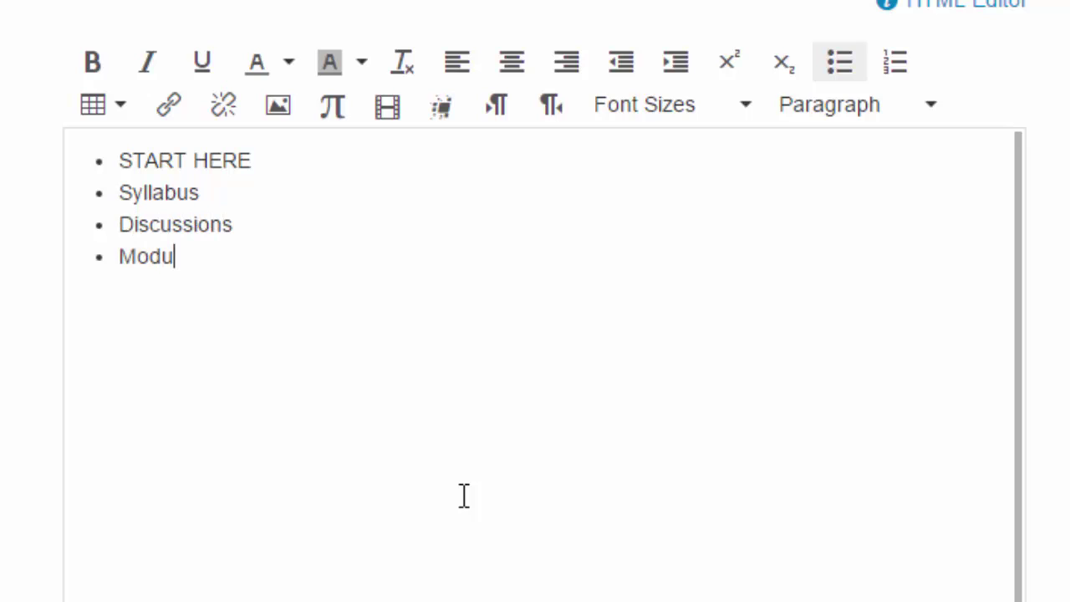
type("les")
key("Return")
type("Grades")
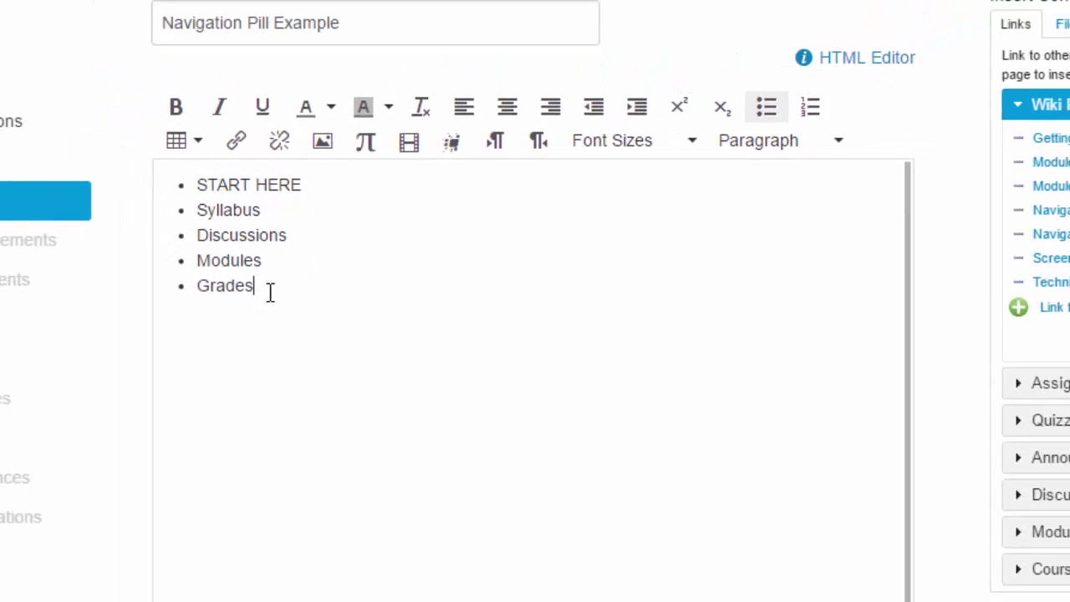
Step: Link Grades, Modules and Discussions to their matching course navigation areas
left_click_drag(323, 286, 284, 285)
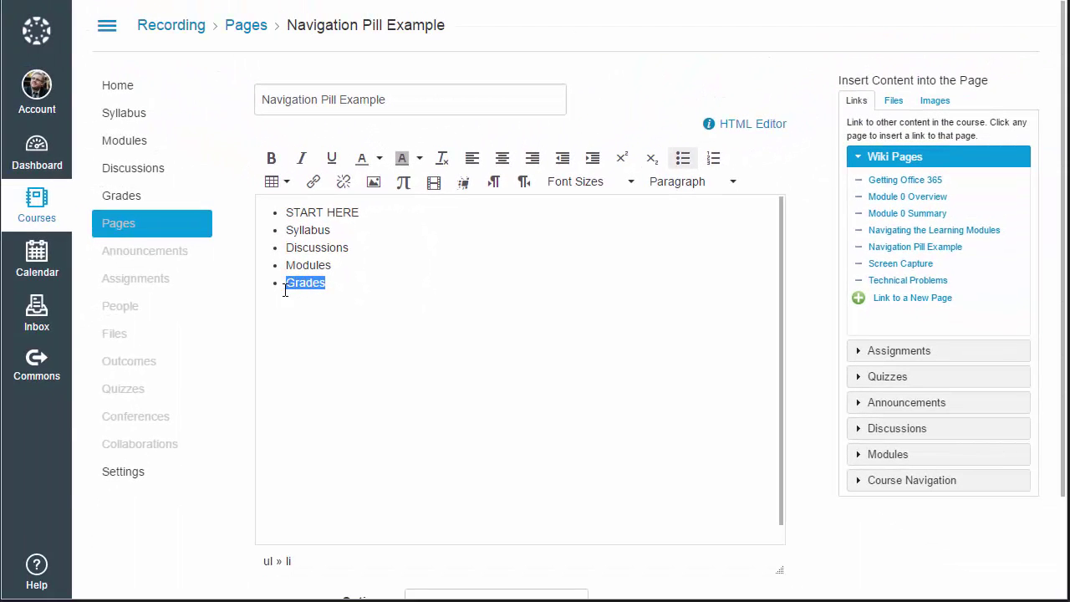
left_click(880, 485)
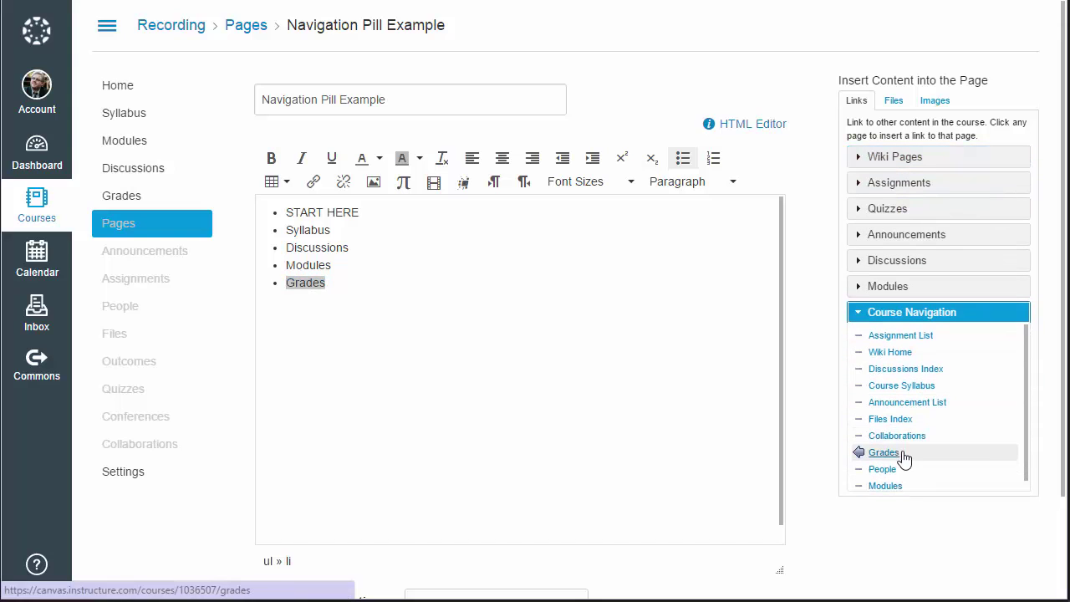
left_click(883, 452)
left_click_drag(332, 264, 287, 270)
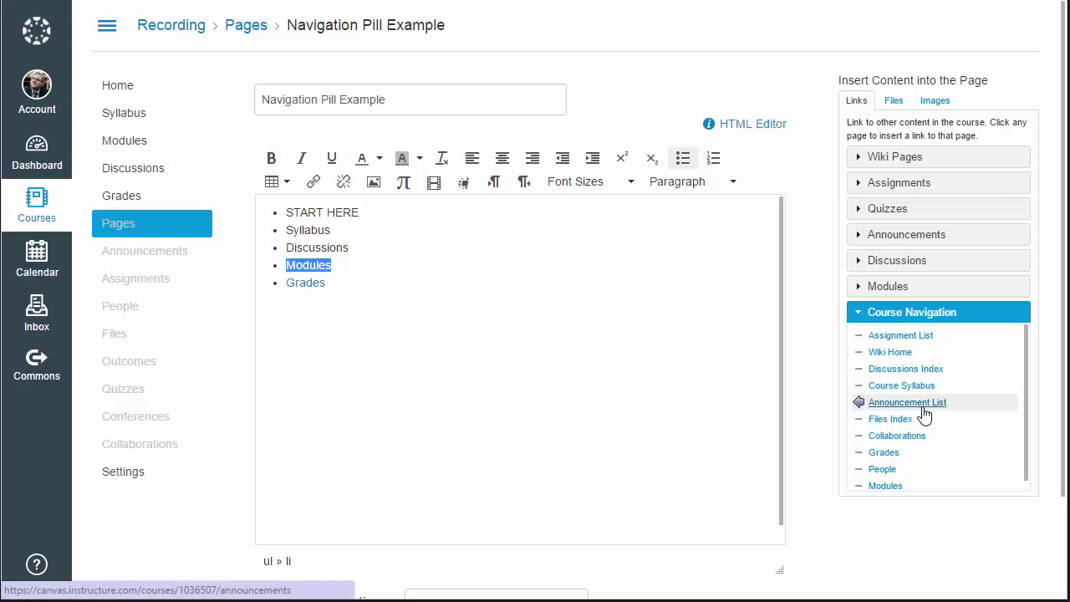
left_click(884, 486)
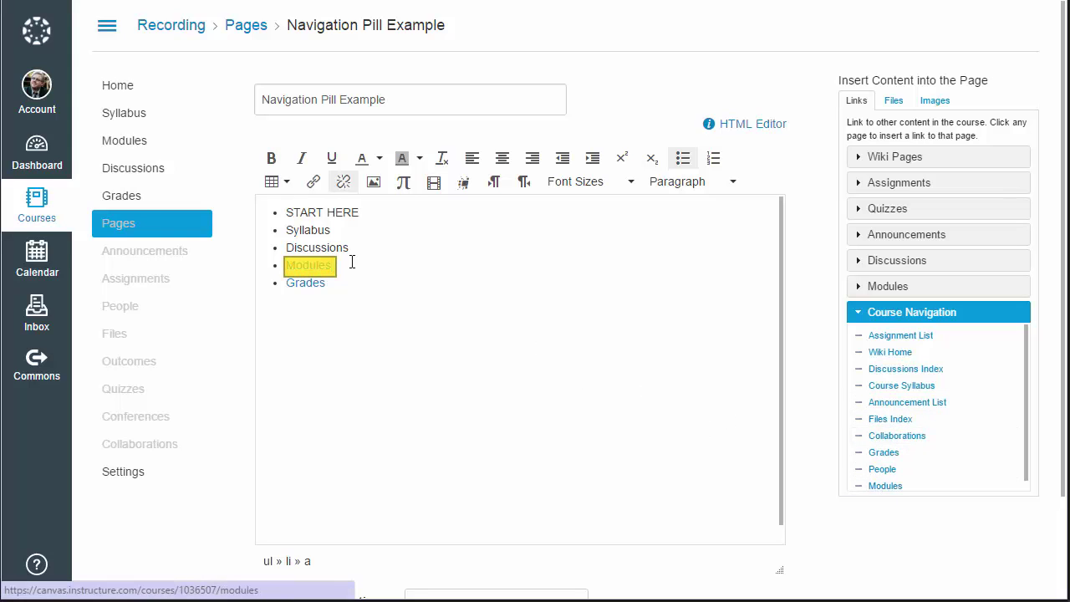
left_click_drag(349, 248, 286, 248)
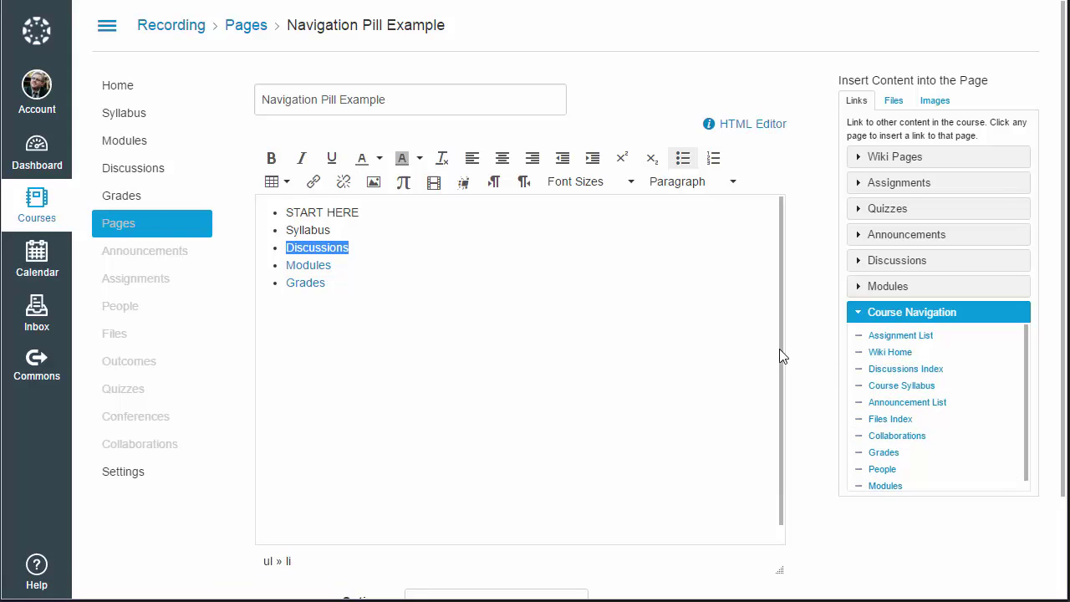
left_click(905, 369)
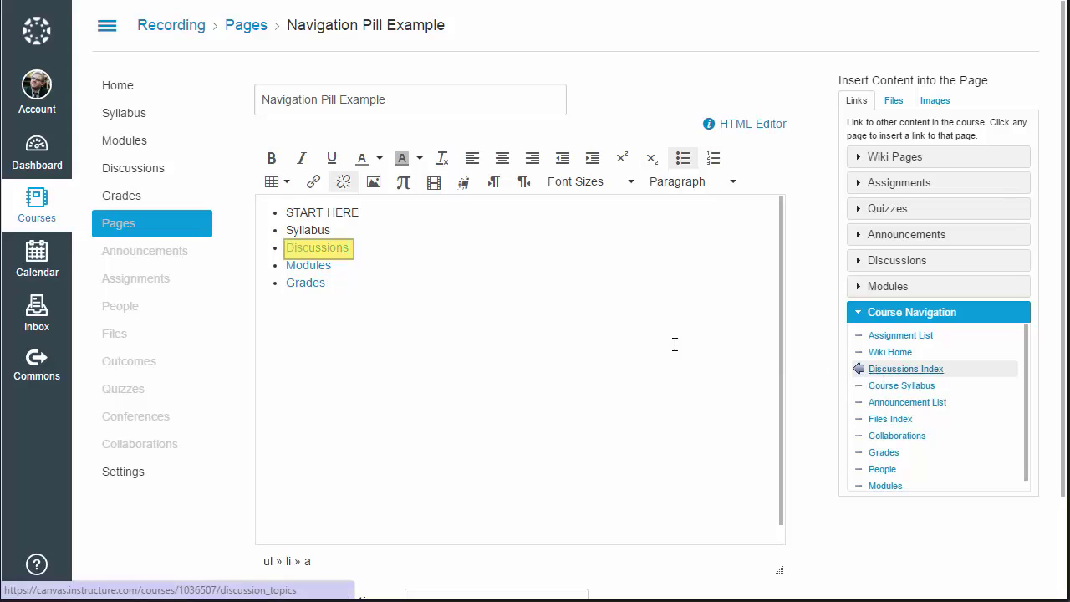
Step: Link Syllabus to the course syllabus and START HERE to the Module 0 Overview page
left_click(334, 230)
double_click(307, 230)
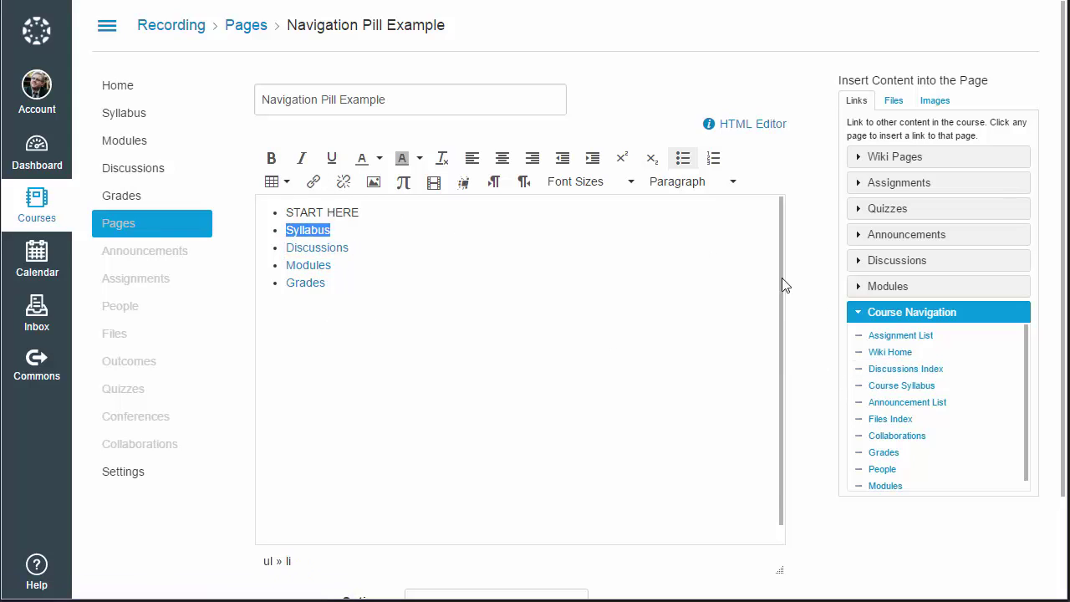
left_click(907, 387)
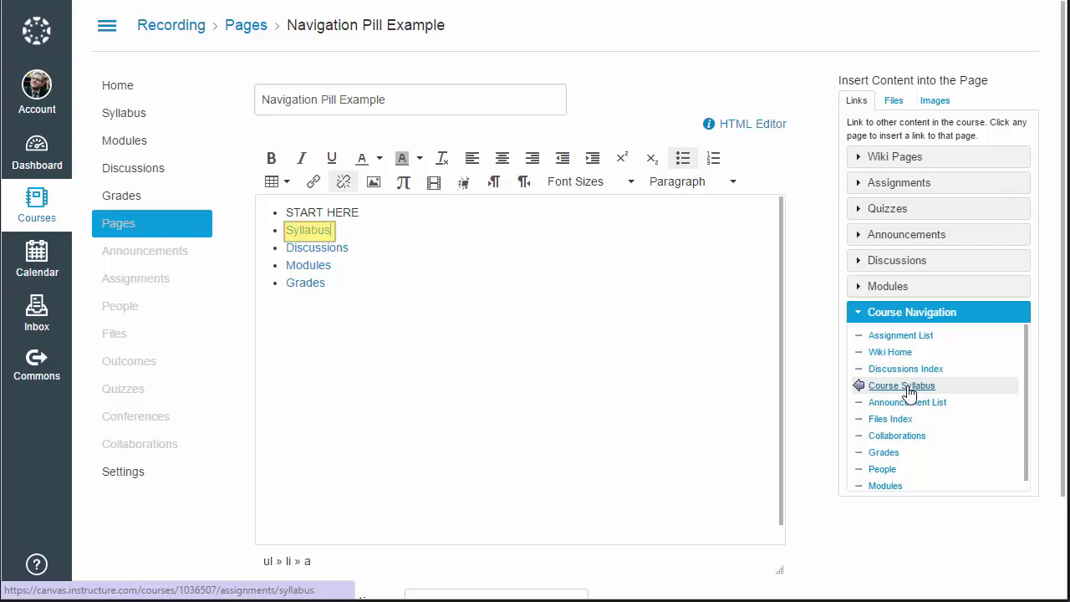
left_click(370, 214)
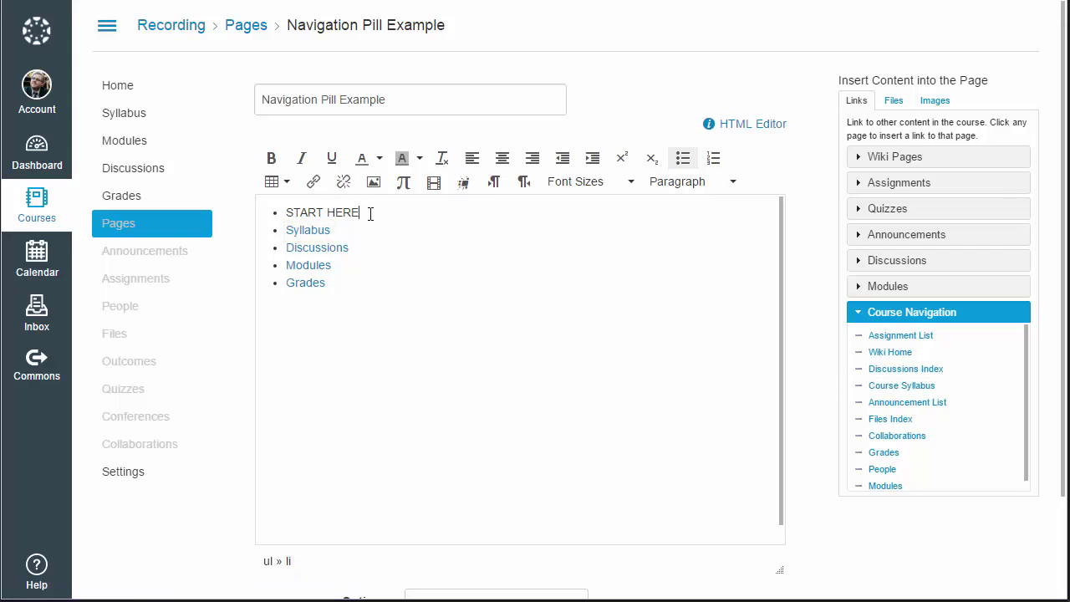
left_click_drag(370, 214, 288, 213)
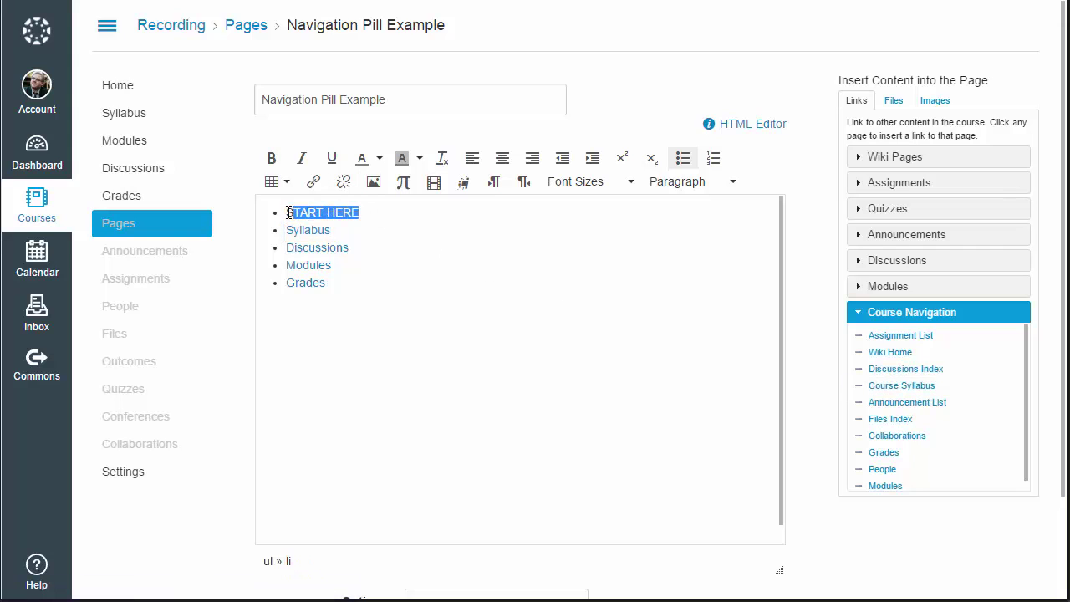
left_click(919, 158)
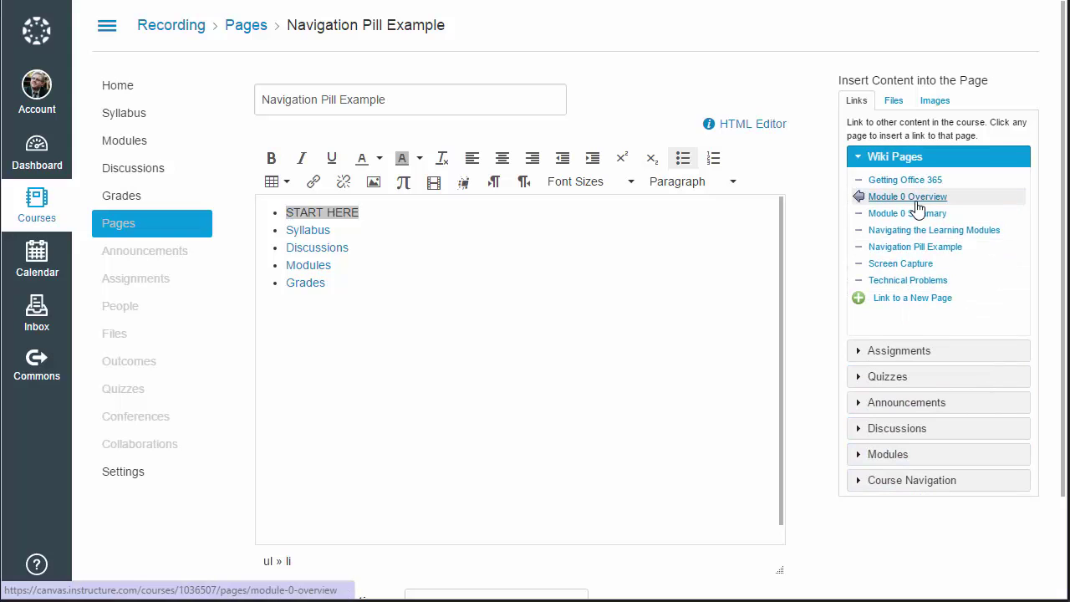
left_click(920, 204)
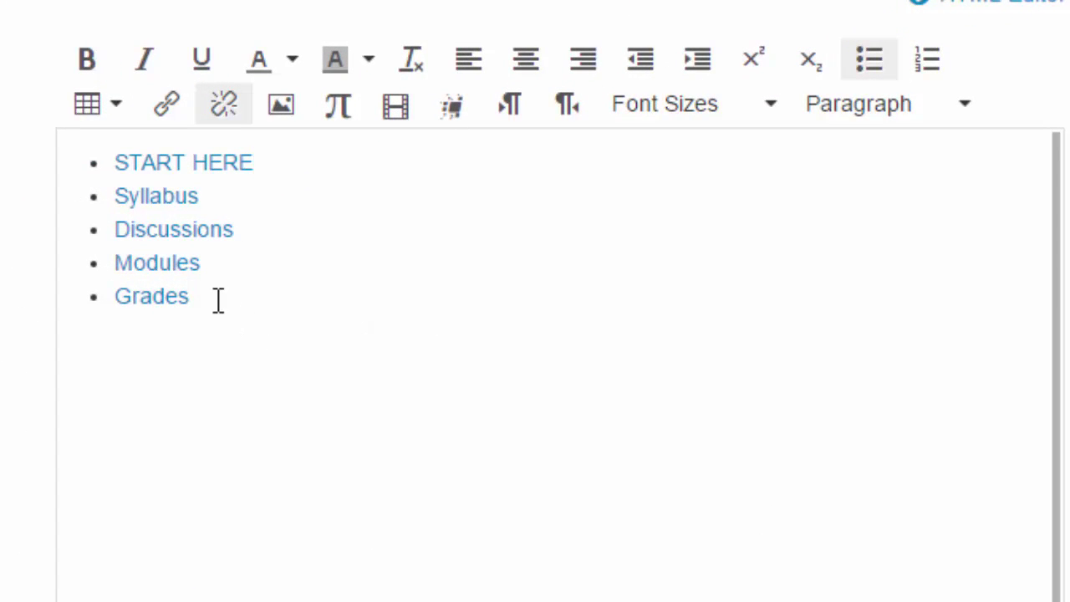
Step: Set all five linked list items to 18pt font size
left_click_drag(218, 299, 80, 149)
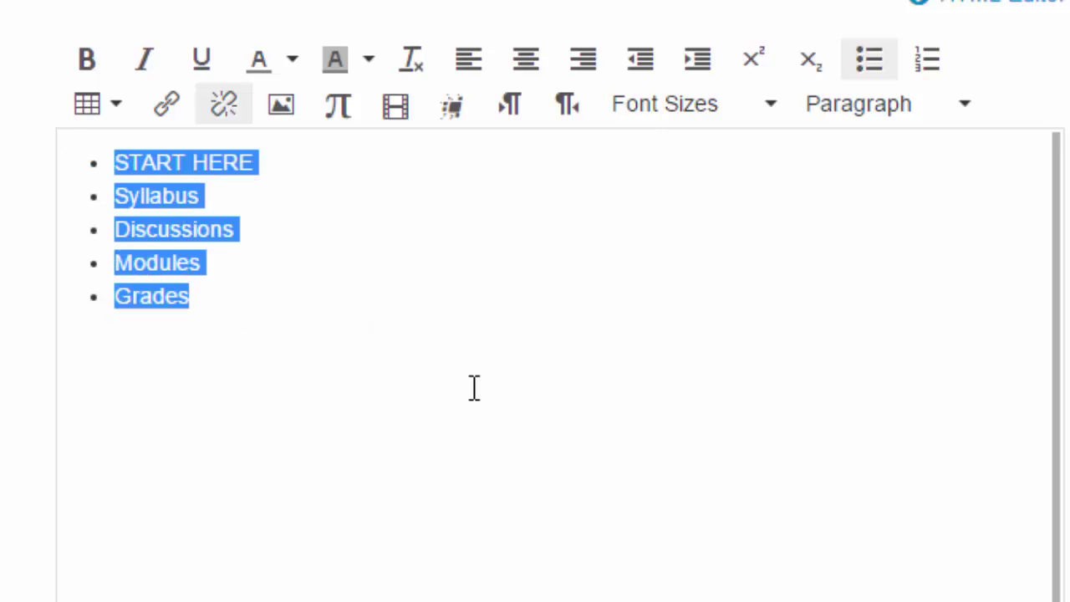
left_click(767, 111)
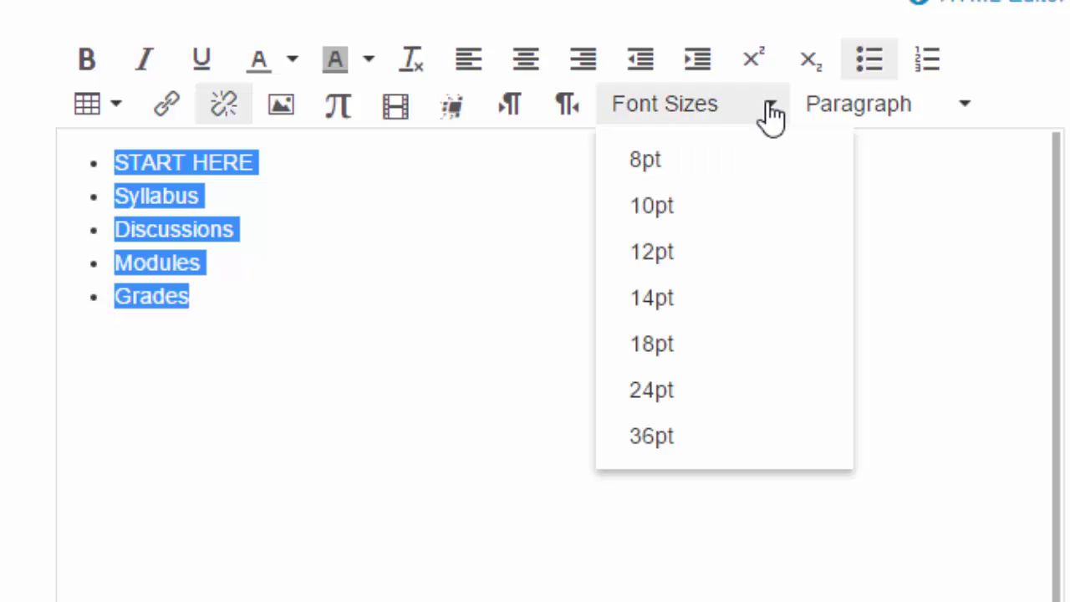
left_click(652, 343)
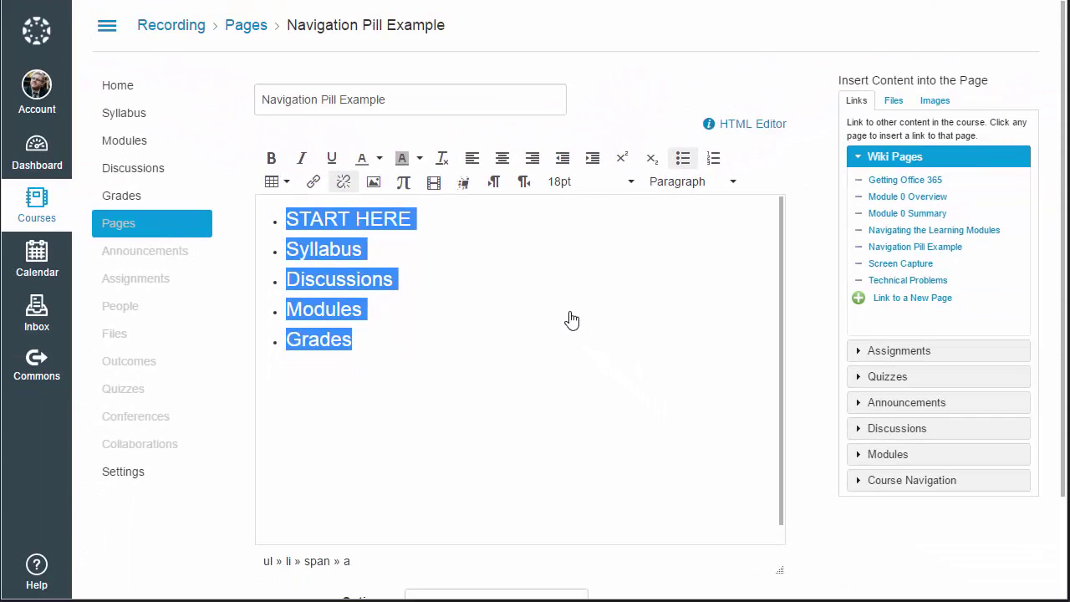
Step: Switch to the HTML Editor to view the list's ul/li markup
left_click(754, 125)
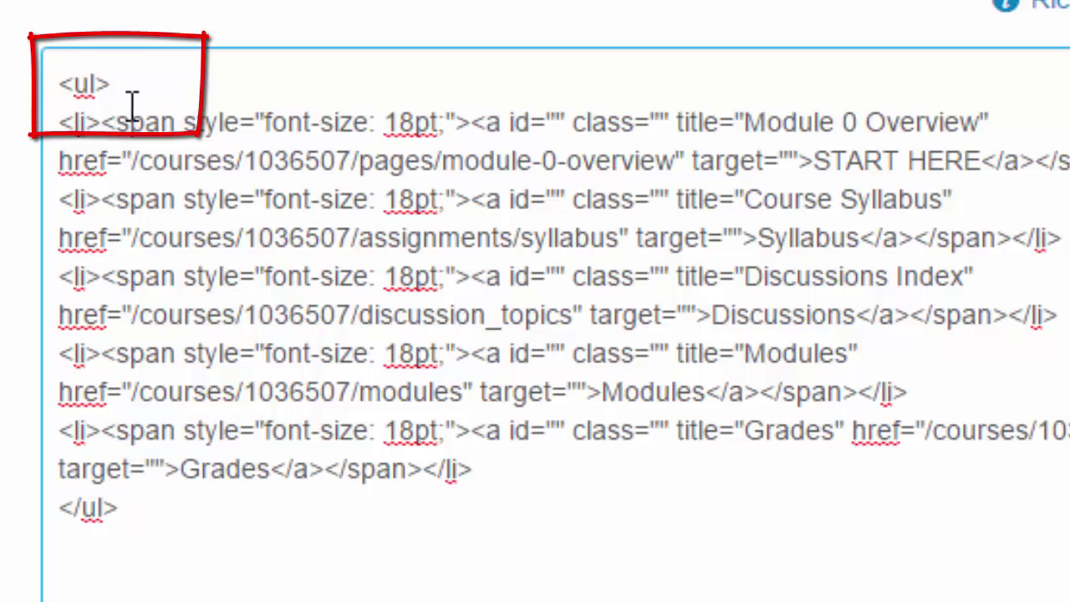
Step: Add class="pill" to the opening ul tag in the HTML source
left_click(142, 86)
triple_click(84, 73)
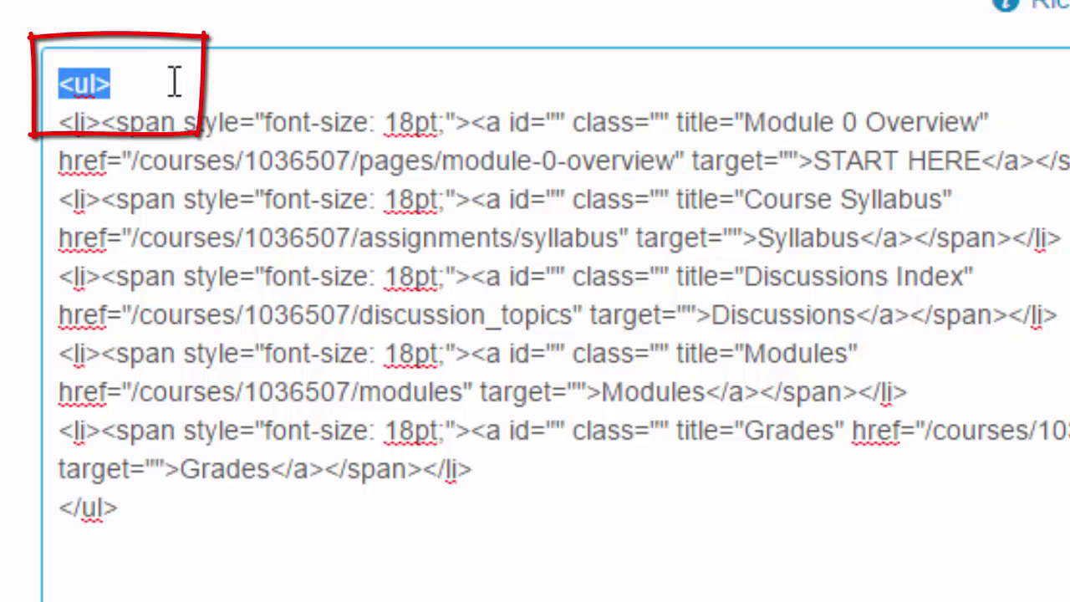
left_click(103, 83)
type("cla")
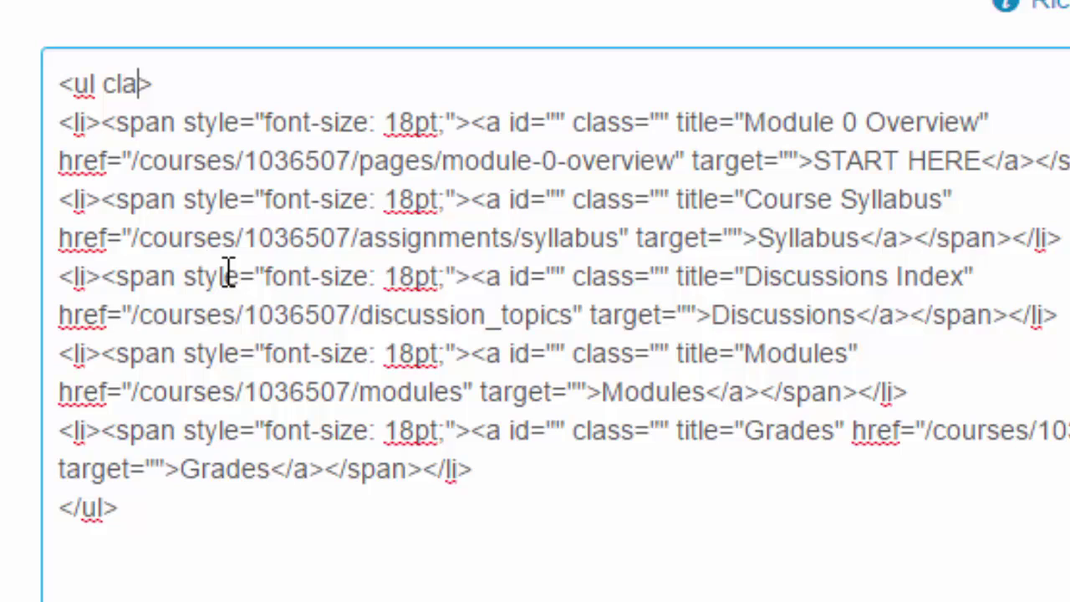
type("ss=")
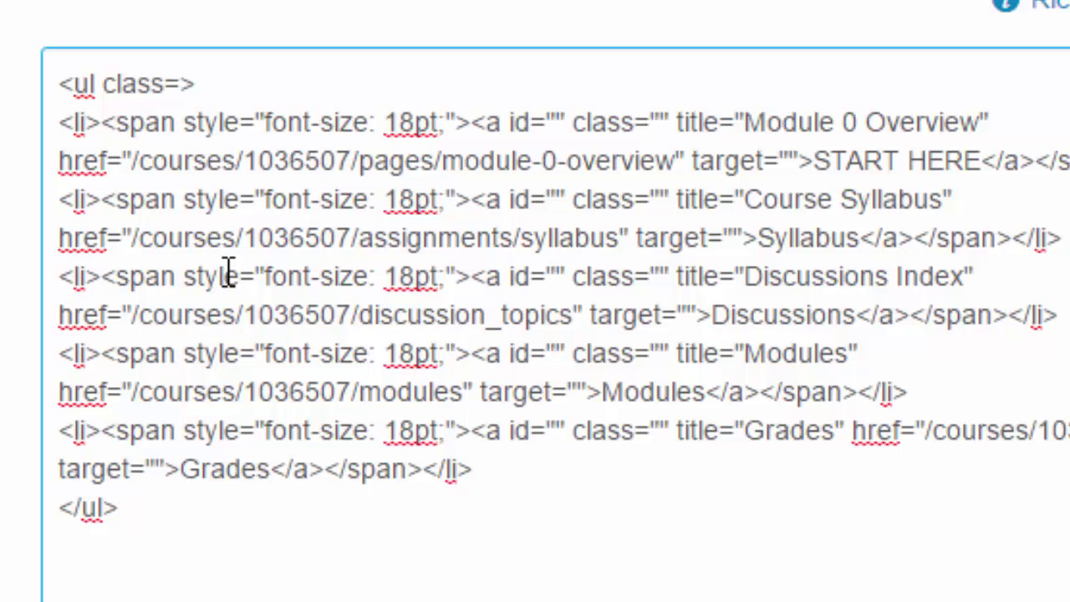
type("\"pill")
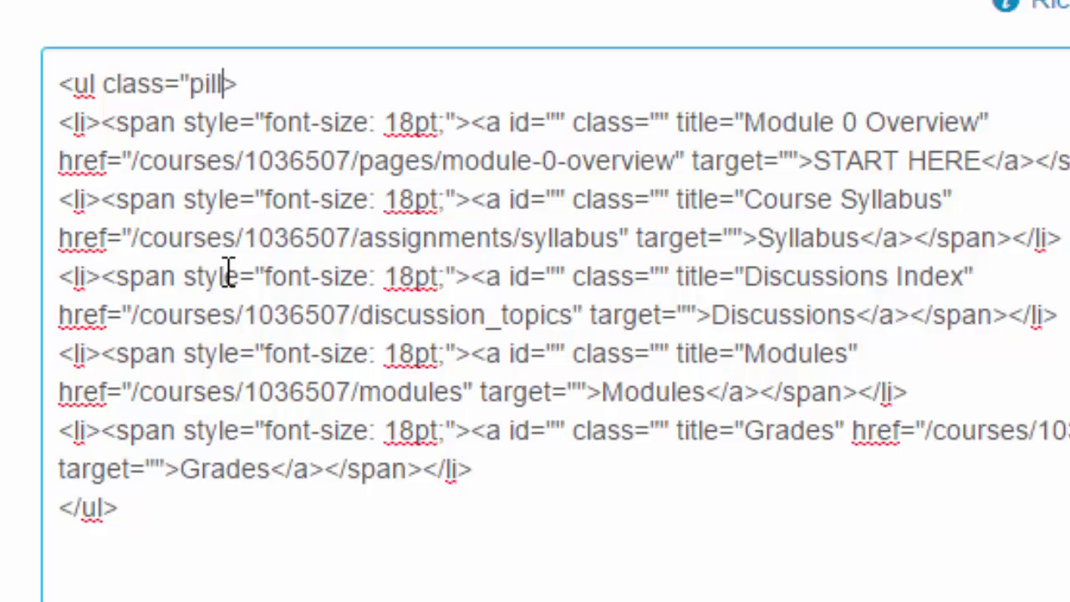
type("\"")
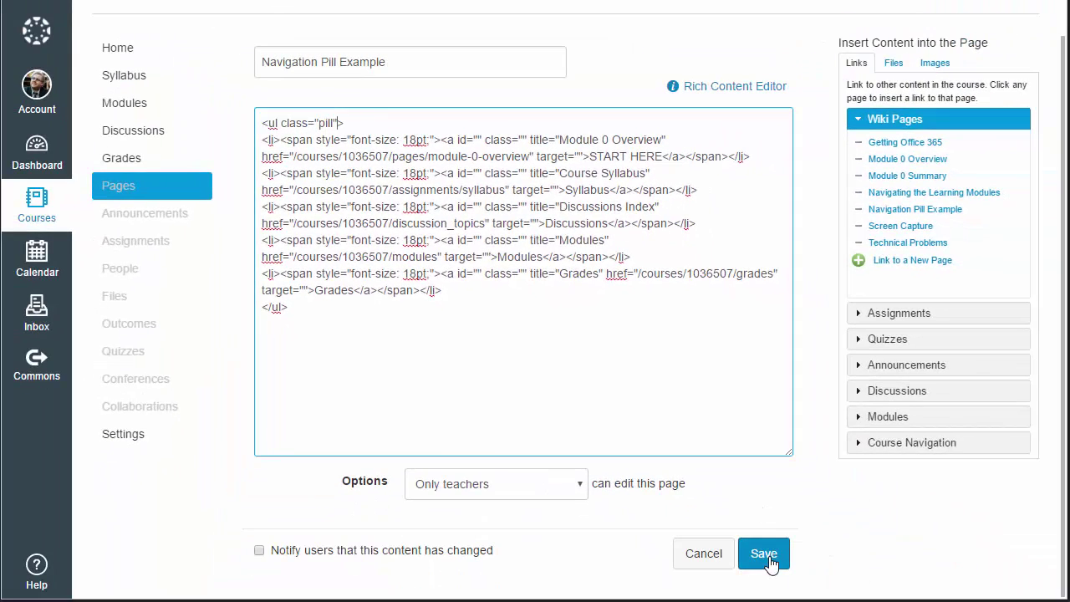
Step: Save the page to display the links as a horizontal pill menu
left_click(765, 558)
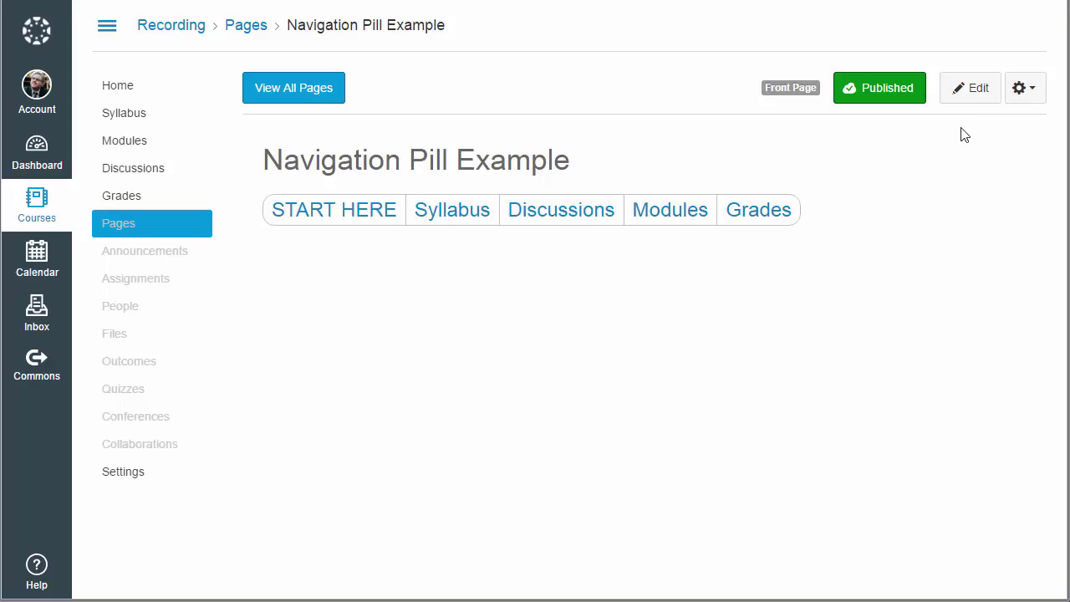
Step: Reopen the page for editing and delete the Syllabus list item
left_click(968, 96)
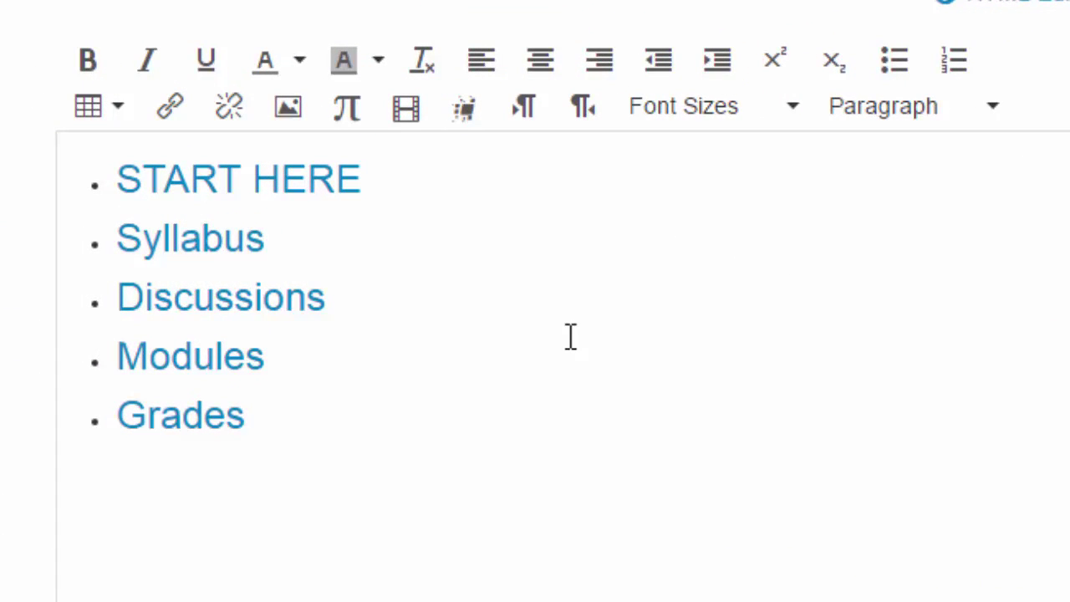
left_click(392, 235)
key("shift+Home")
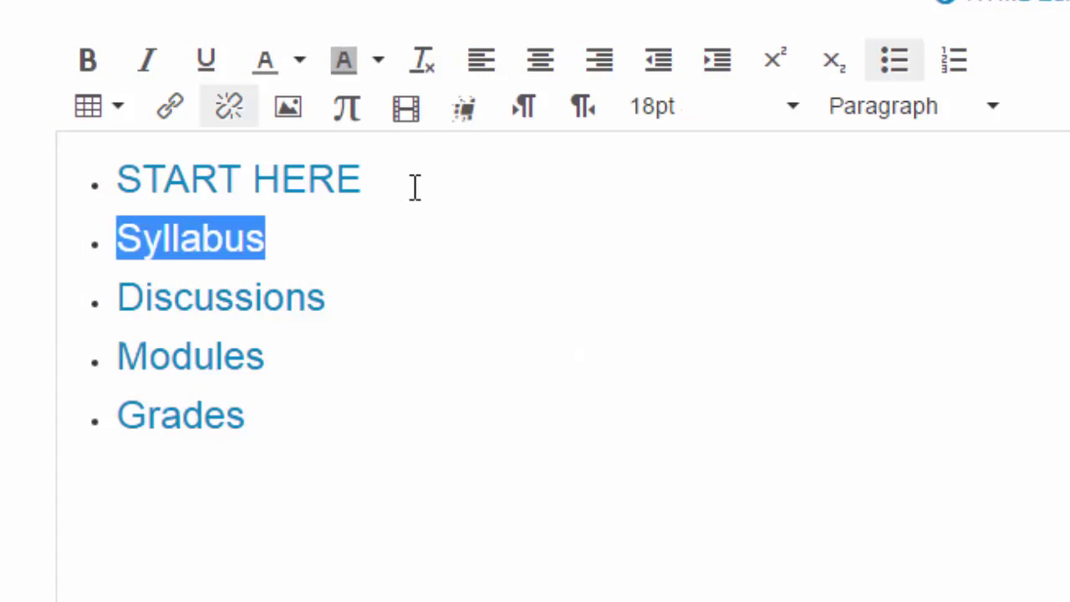
key("BackSpace")
key("BackSpace")
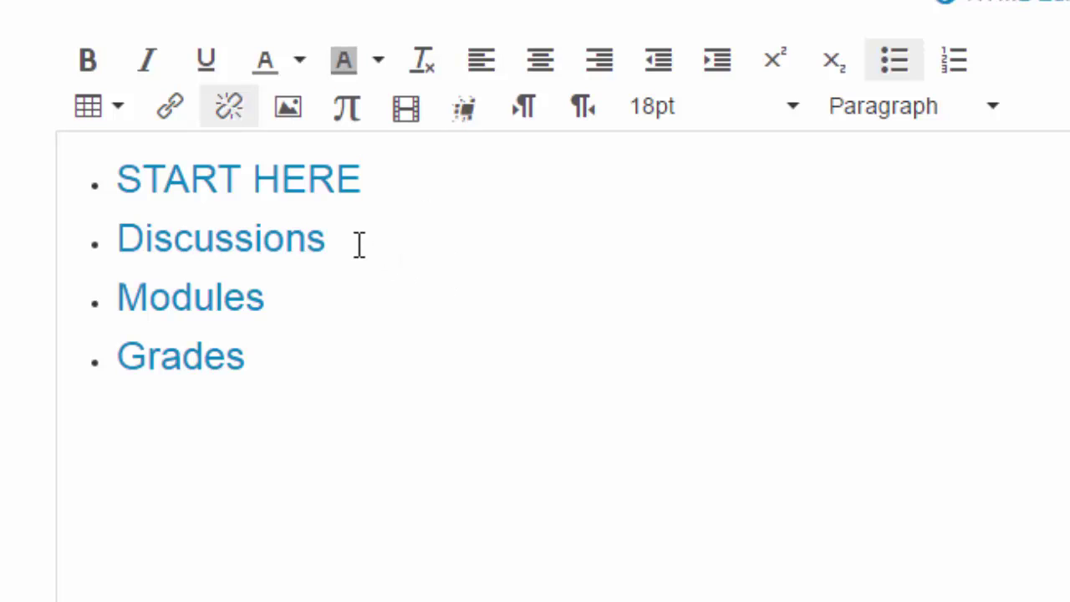
Step: Relink Discussions to the course Discussions Index
left_click_drag(359, 244, 123, 236)
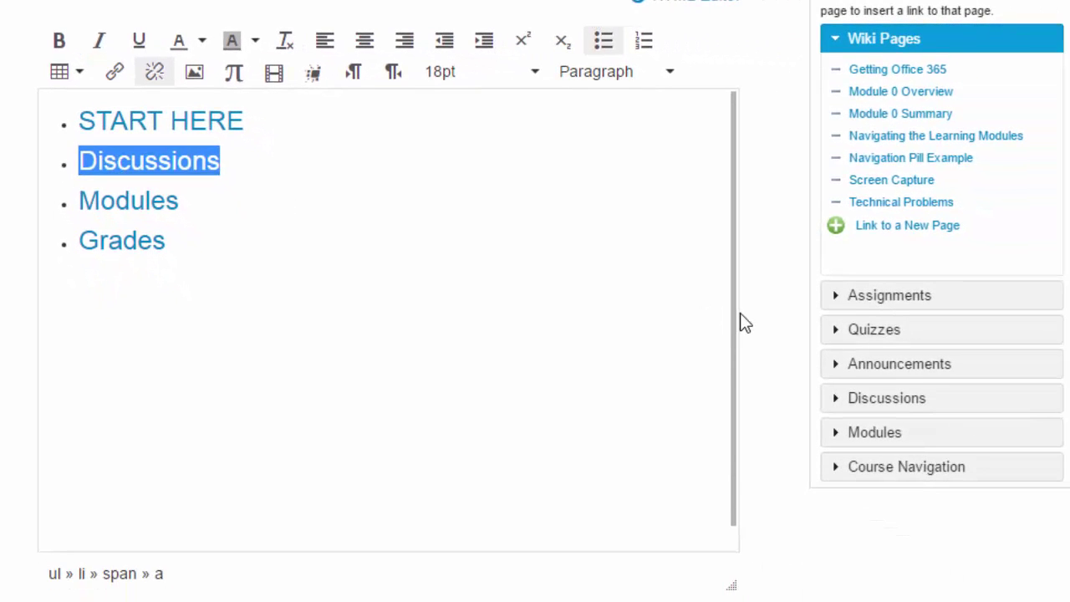
left_click(878, 466)
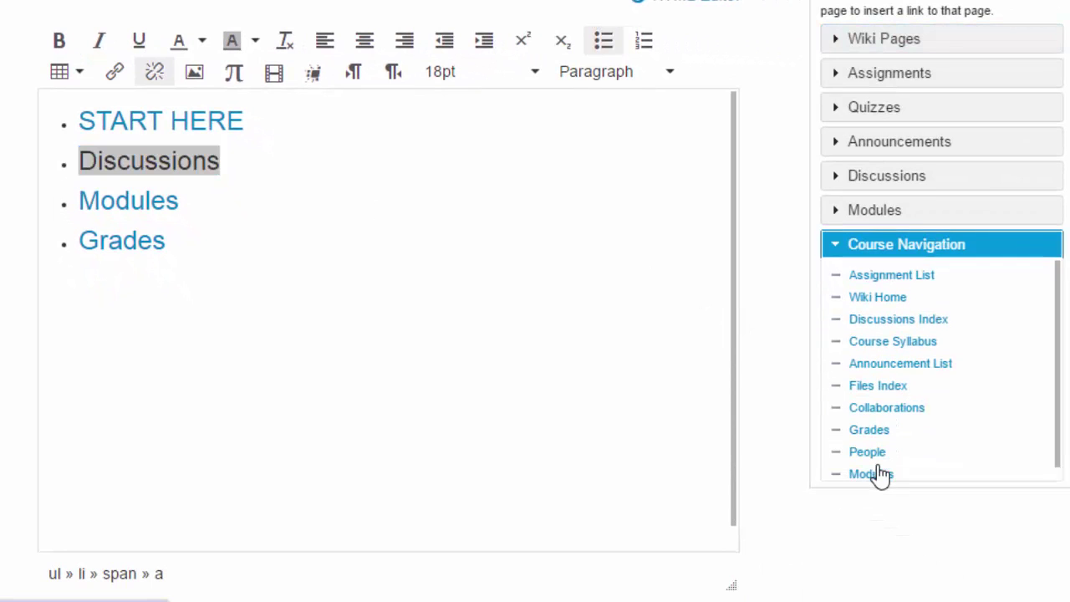
left_click(894, 320)
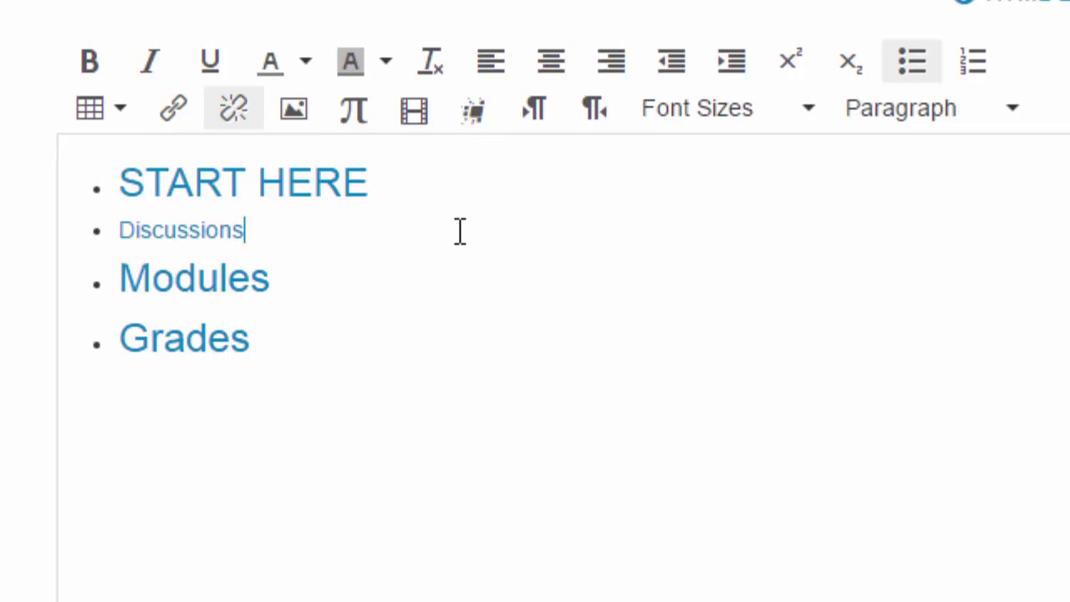
Step: Insert an Announcements item below START HERE, linked to the Announcement List
left_click(429, 183)
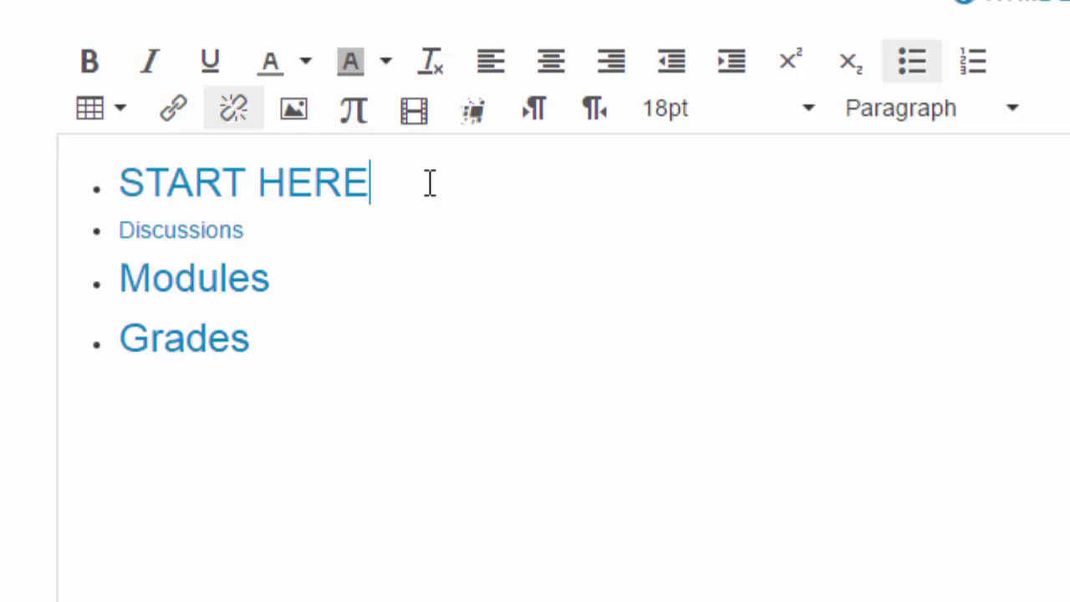
key("Return")
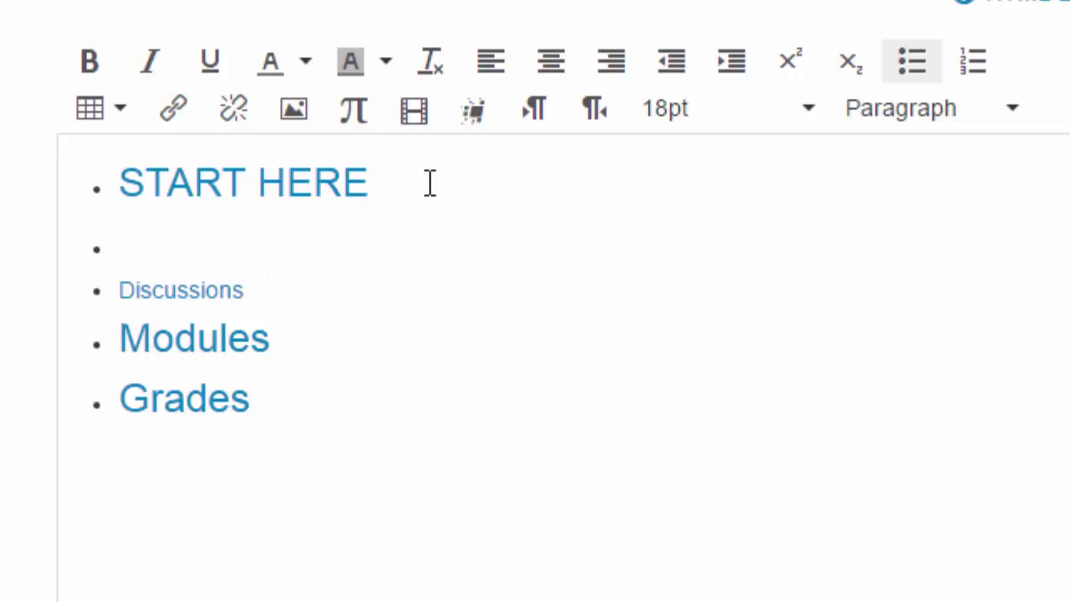
type("Annou")
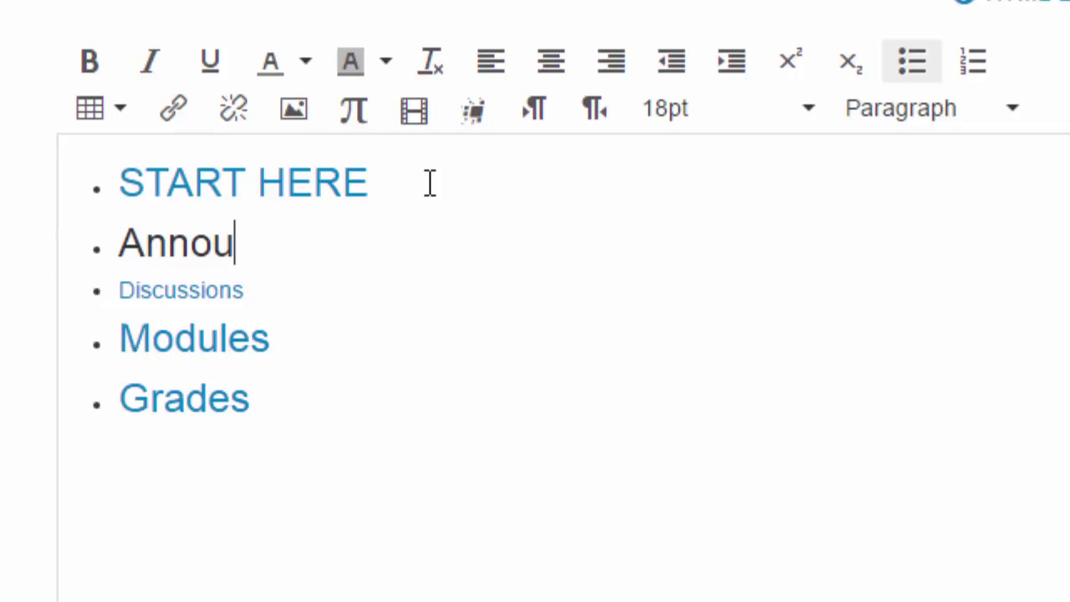
type("ncements")
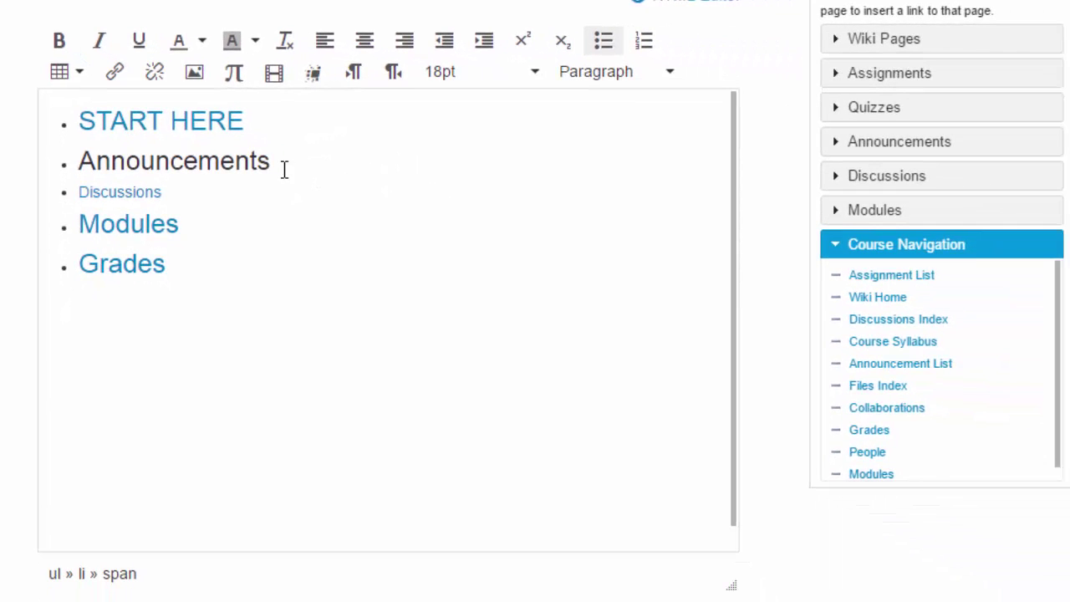
mouse_move(282, 166)
left_mouse_down()
mouse_move(144, 159)
mouse_move(108, 169)
left_mouse_up()
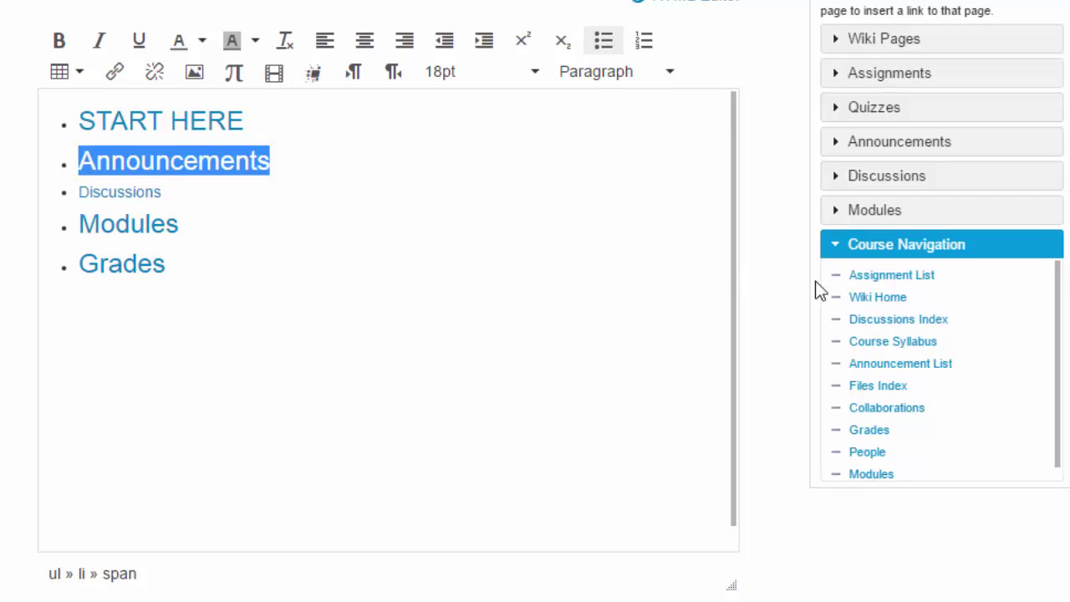
left_click(909, 368)
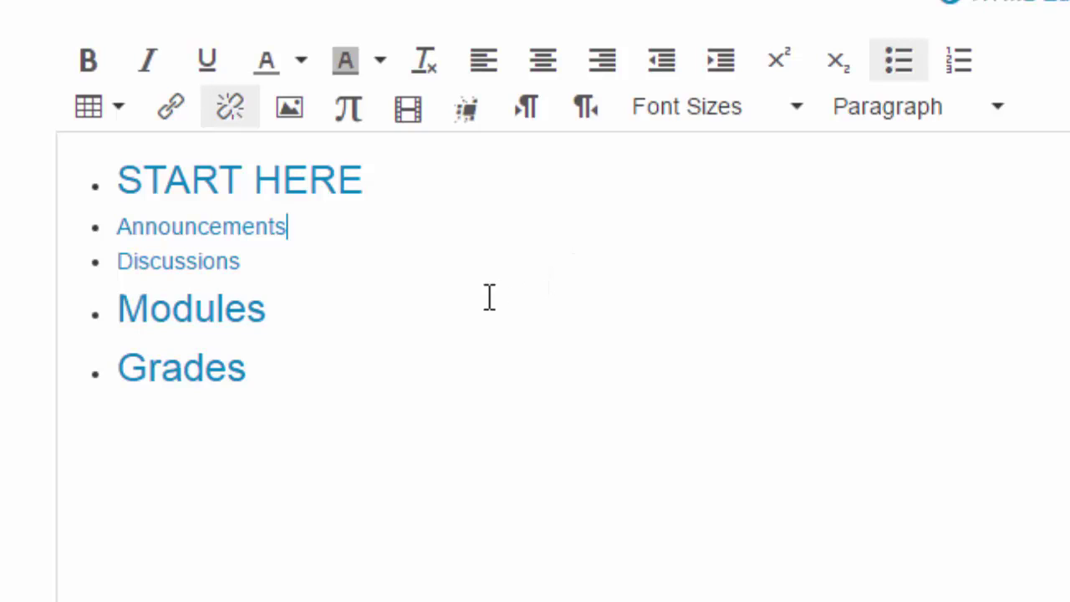
Step: Set all five list items to a uniform 14pt font size
mouse_move(281, 377)
left_mouse_down()
mouse_move(148, 278)
mouse_move(111, 189)
left_mouse_up()
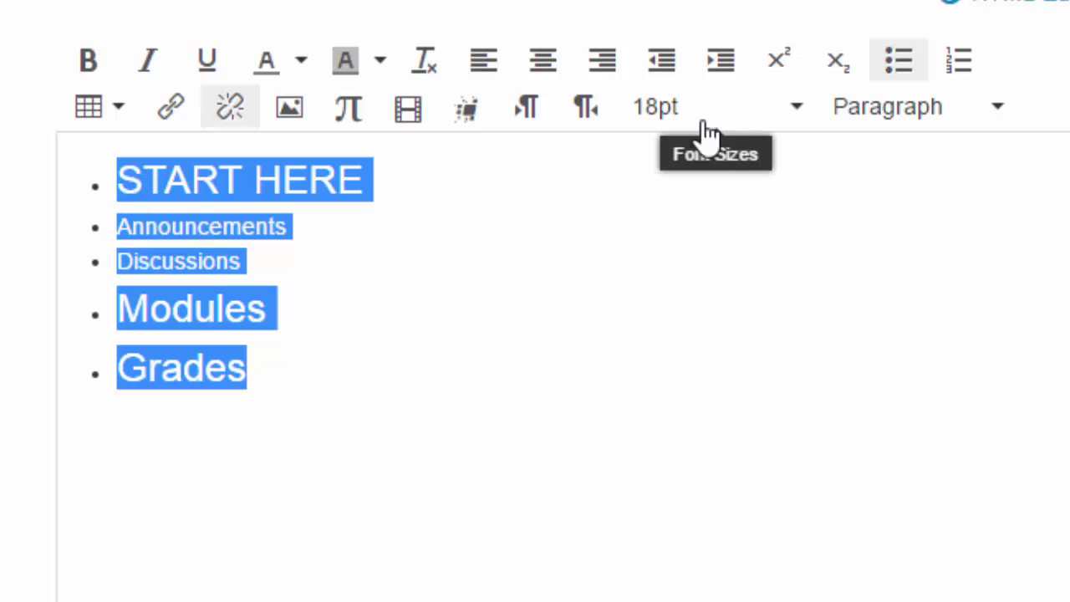
left_click(779, 110)
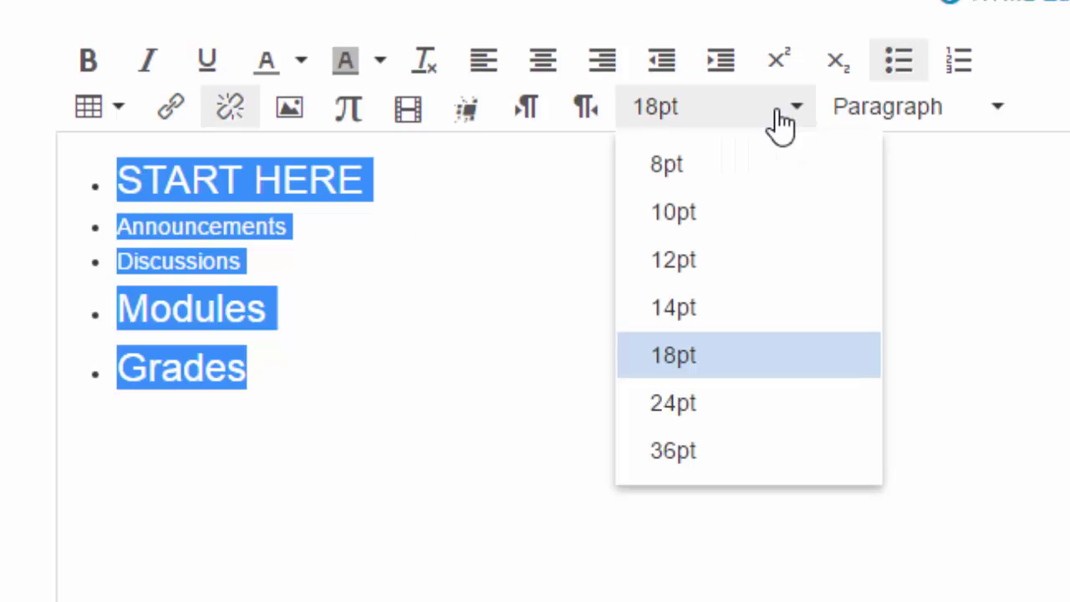
left_click(707, 314)
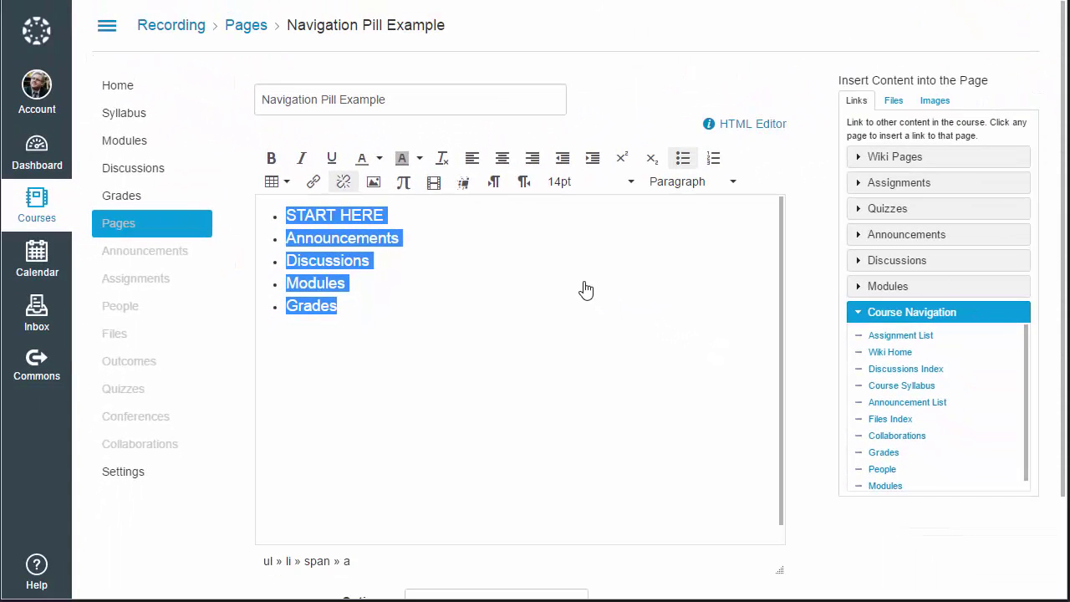
scroll(820, 447, "down", 3)
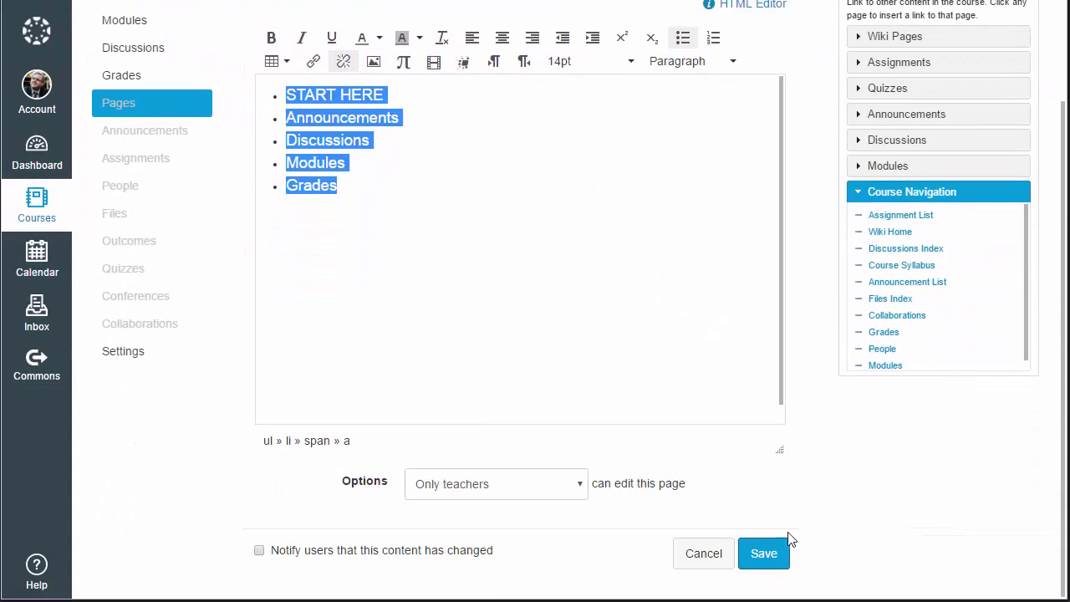
Step: Save the edited 'Navigation Pill Example' page with its five 14pt pill links
left_click(762, 556)
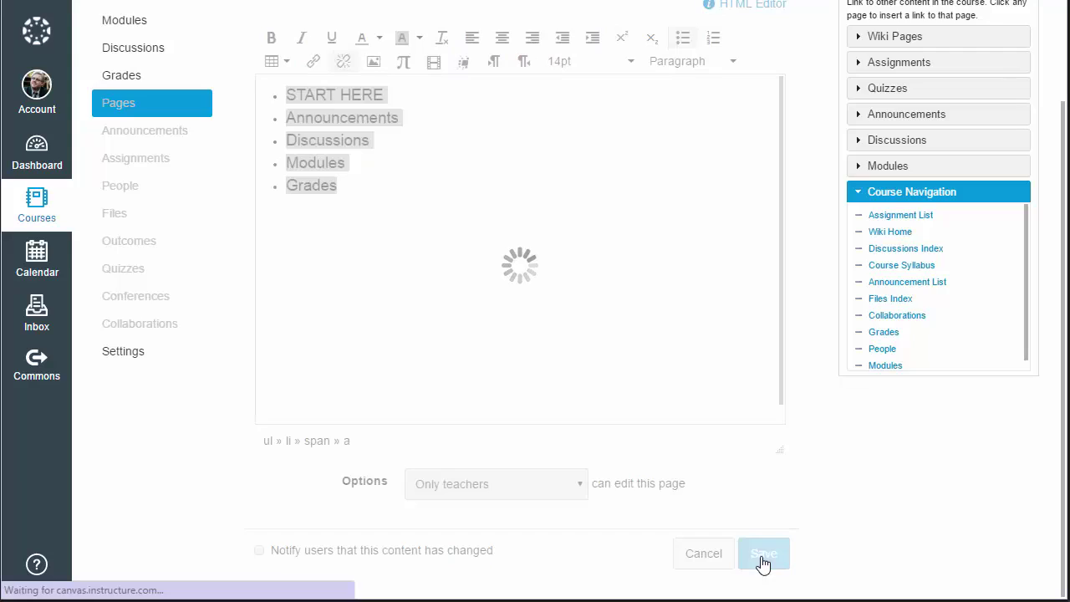